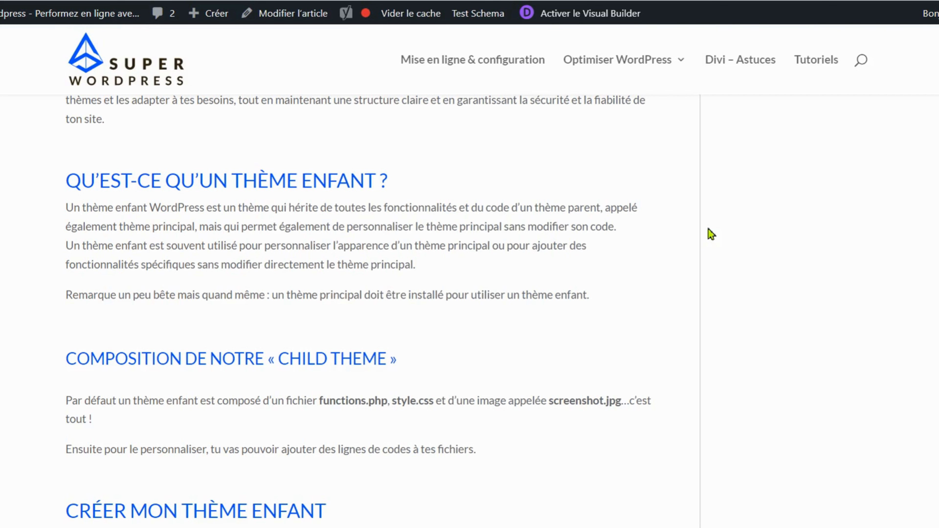
# Step: Review the article's sections on why and how to create a child theme, and open the divi-child folder inside theme-enfant
pyautogui.scroll(10, 711, 234)
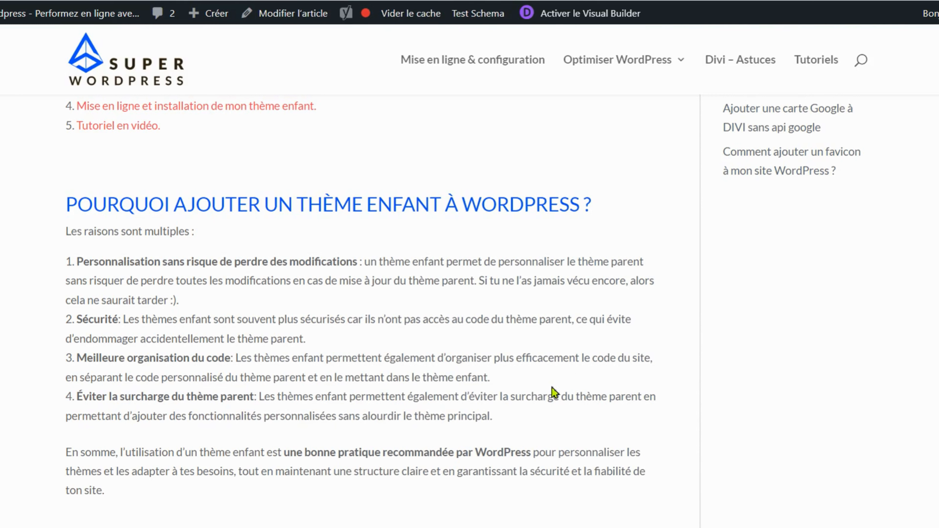
pyautogui.scroll(-12, 554, 391)
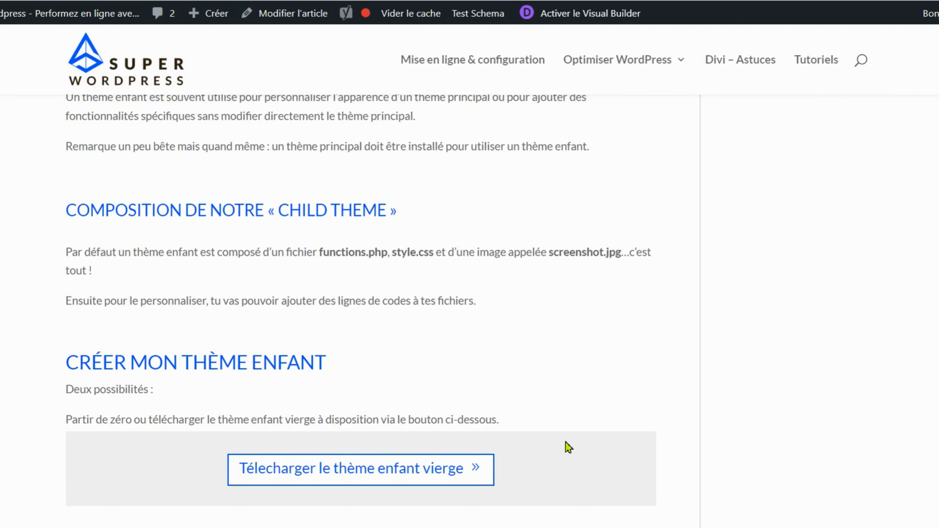
pyautogui.scroll(-4, 555, 318)
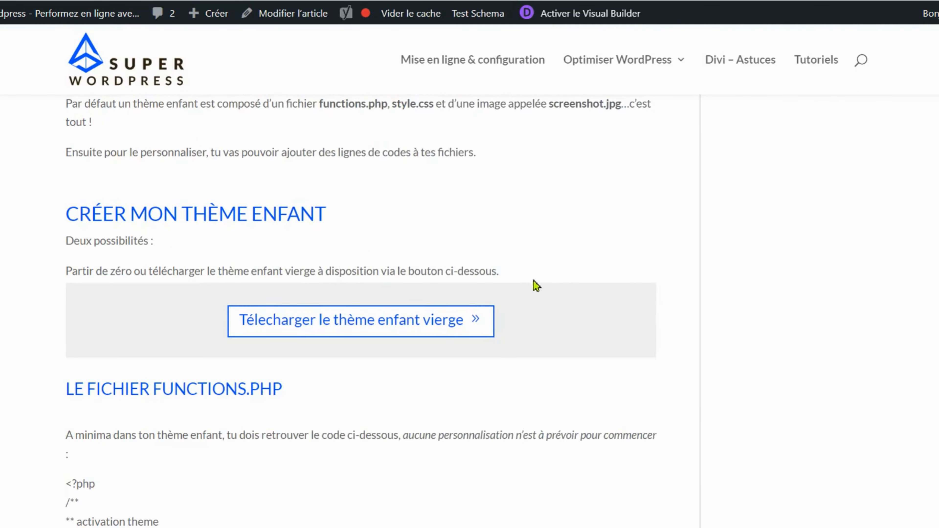
pyautogui.scroll(-2, 532, 286)
pyautogui.scroll(-2, 527, 291)
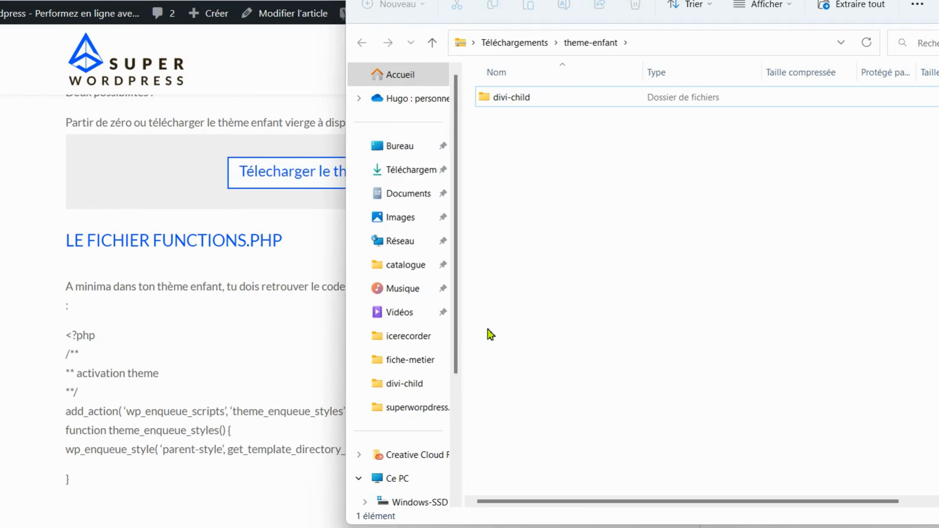
pyautogui.doubleClick(550, 96)
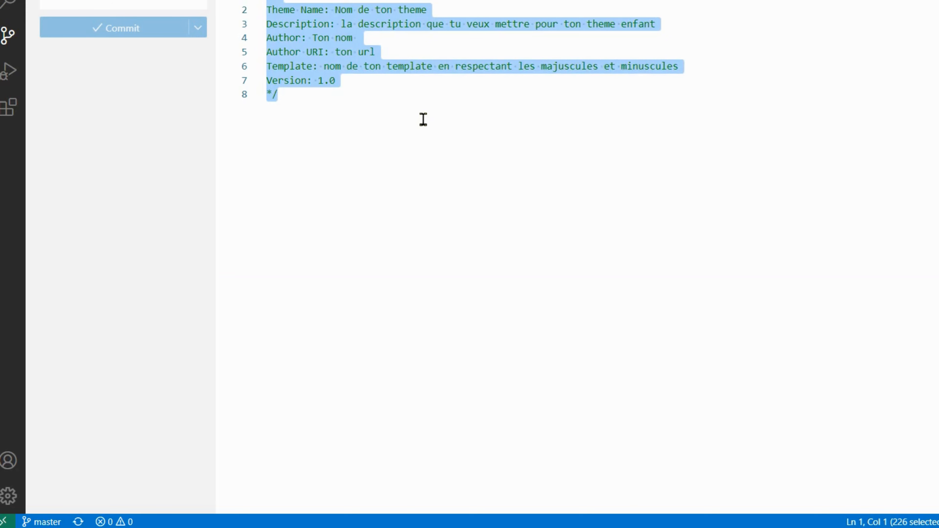
# Step: Set the Theme Name in the style.css header to "Divi child"
pyautogui.click(417, 113)
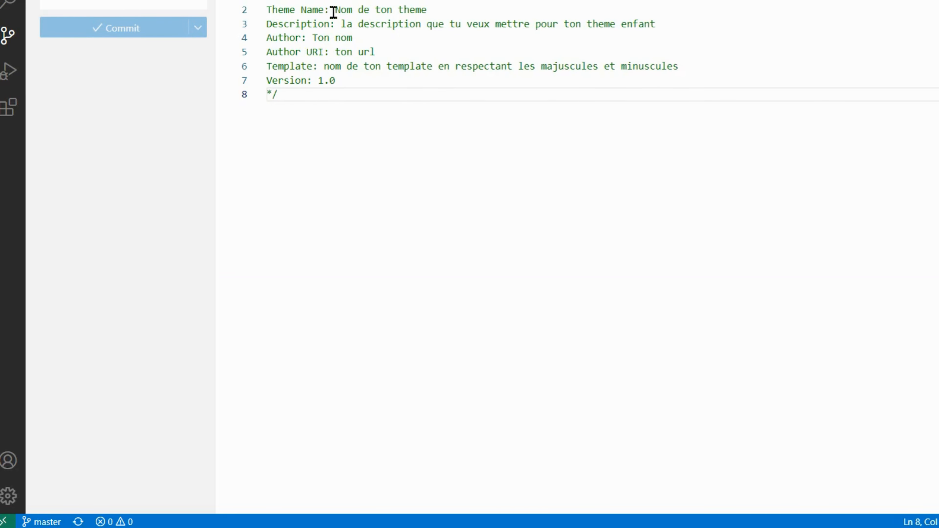
pyautogui.moveTo(335, 11); pyautogui.dragTo(429, 11)
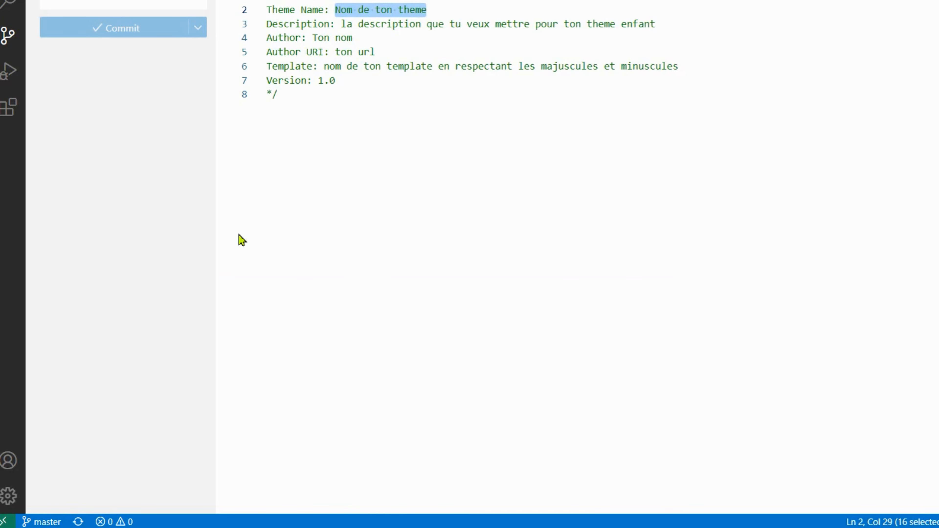
pyautogui.write('Divi child')
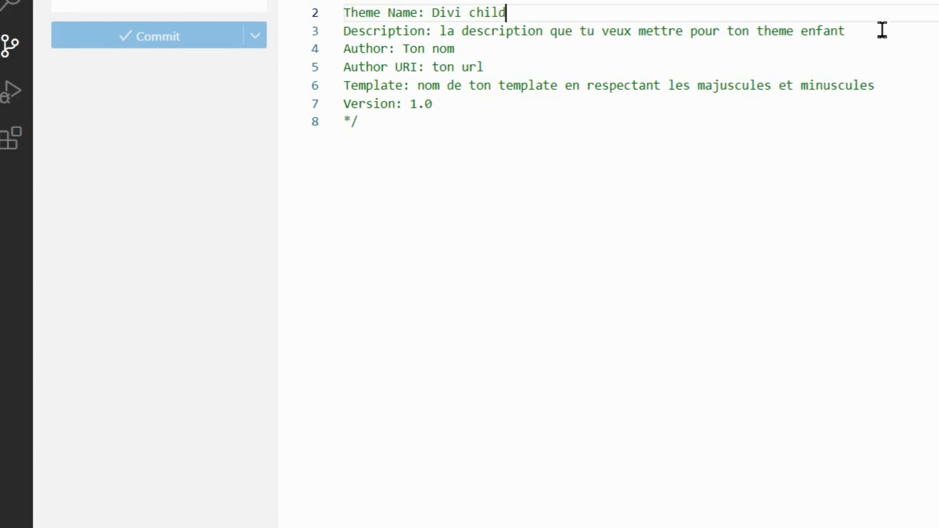
# Step: Replace the placeholder description in the style.css header with "Thème enfant de Divi"
pyautogui.moveTo(882, 30); pyautogui.dragTo(448, 31)
pyautogui.press('BackSpace')
pyautogui.write('Thème')
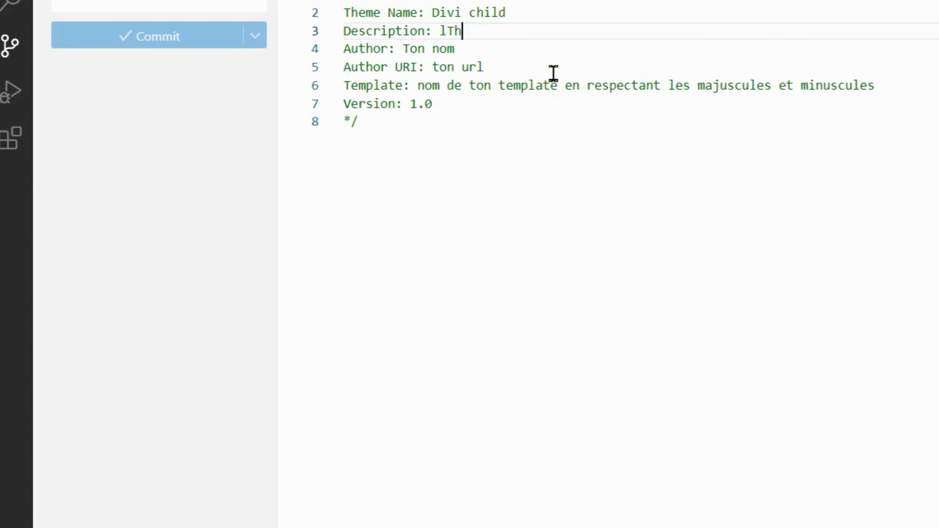
pyautogui.press('BackSpace')
pyautogui.press('BackSpace')
pyautogui.press('BackSpace')
pyautogui.press('BackSpace')
pyautogui.press('BackSpace')
pyautogui.press('BackSpace')
pyautogui.write('Thème enfant de Divi')
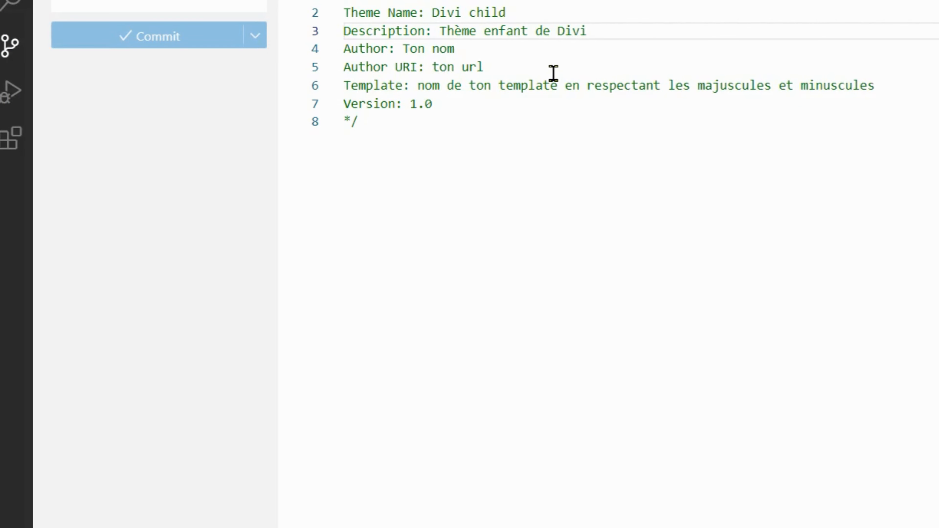
# Step: Replace the Author placeholder in the style.css header with the author's first name followed by "SuperWordpress"
pyautogui.press('Down')
pyautogui.press('BackSpace')
pyautogui.press('BackSpace')
pyautogui.press('BackSpace')
pyautogui.press('BackSpace')
pyautogui.press('BackSpace')
pyautogui.press('BackSpace')
pyautogui.press('BackSpace')
pyautogui.write('Hu')
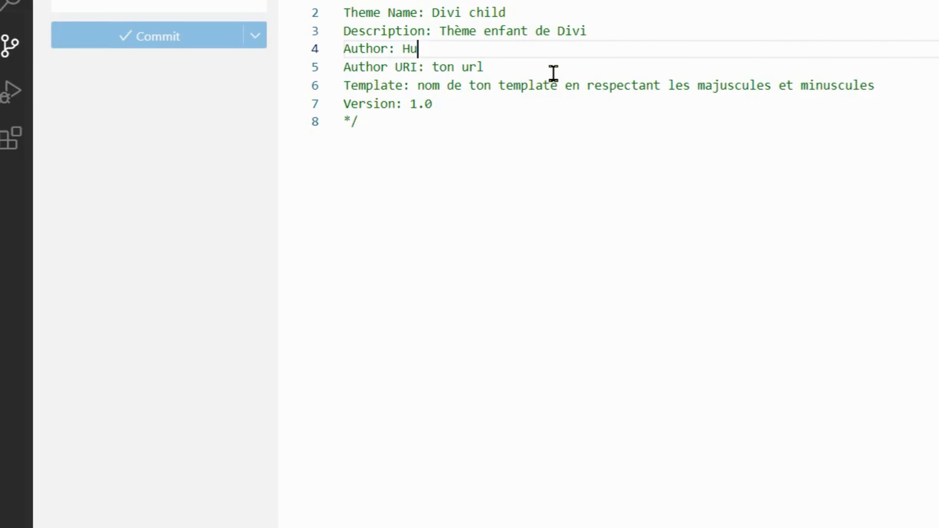
pyautogui.write('go S')
pyautogui.write('uperW')
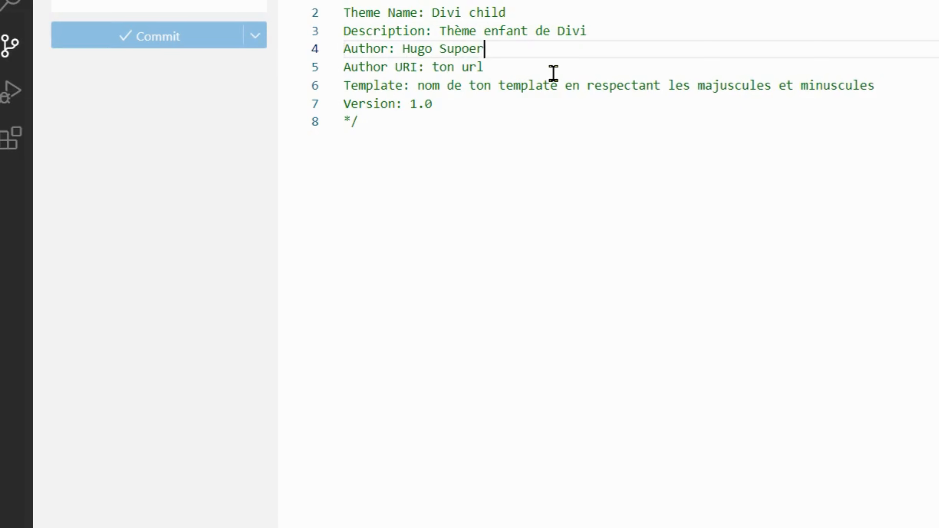
pyautogui.press('BackSpace')
pyautogui.press('BackSpace')
pyautogui.write('r')
pyautogui.press('BackSpace')
pyautogui.press('BackSpace')
pyautogui.write('erWord')
pyautogui.press('BackSpace')
pyautogui.press('BackSpace')
pyautogui.press('BackSpace')
pyautogui.write('ordpress')
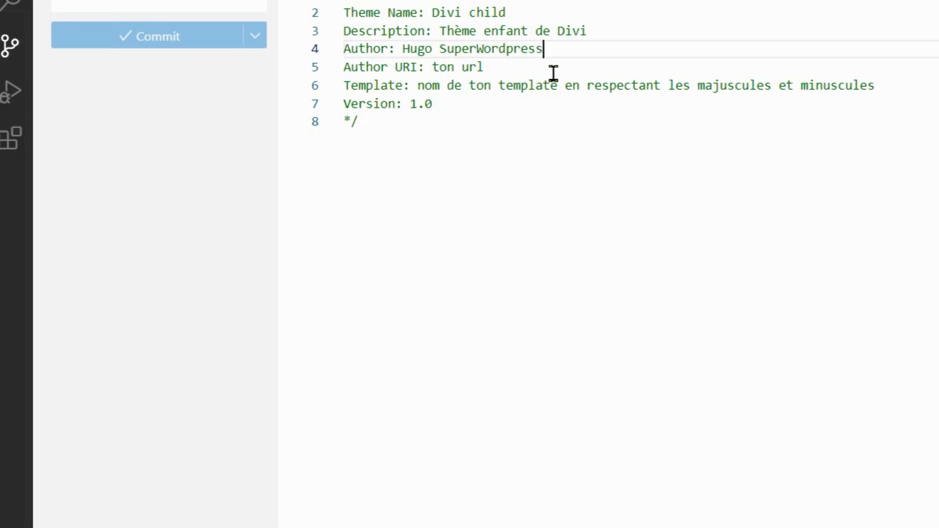
# Step: Set the Template line in the style.css header to the parent theme name "Divi"
pyautogui.click(494, 62)
pyautogui.moveTo(494, 62); pyautogui.dragTo(877, 88)
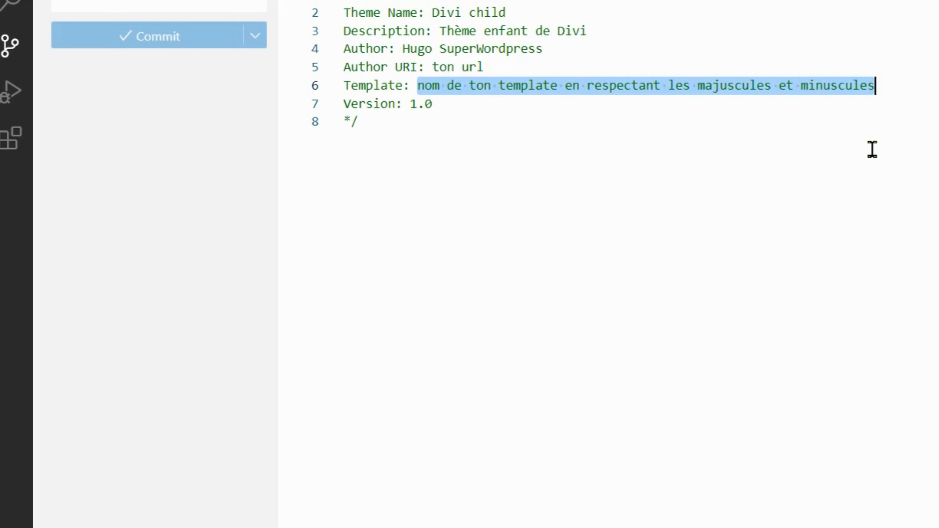
pyautogui.write('Di')
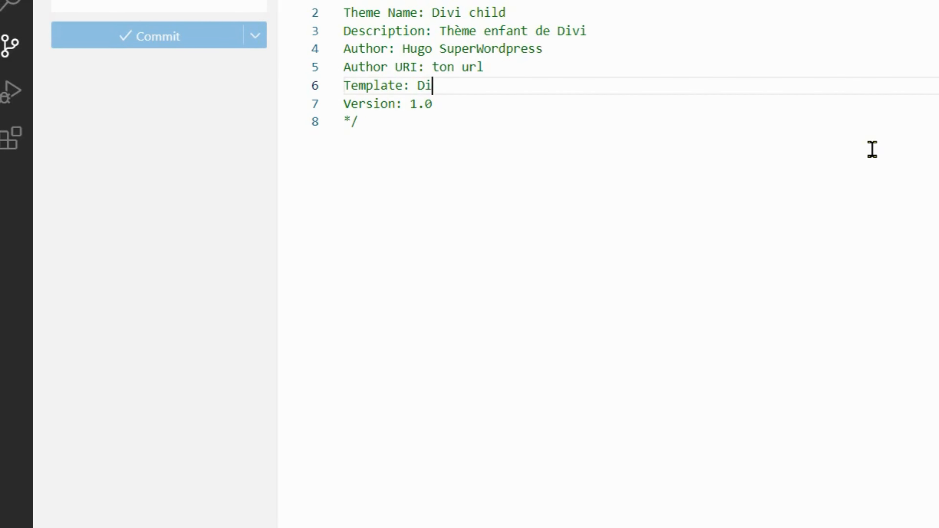
pyautogui.write(' v')
pyautogui.press('BackSpace')
pyautogui.press('BackSpace')
pyautogui.write('vi')
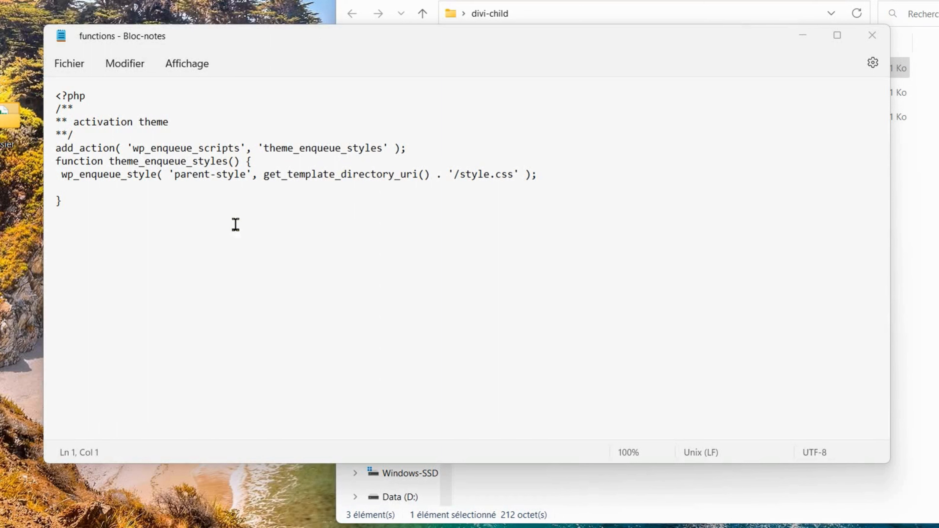
# Step: Examine the complete theme activation code of the functions file in Notepad
pyautogui.click(94, 212)
pyautogui.hotkey('ctrl', 'a')
pyautogui.click(172, 241)
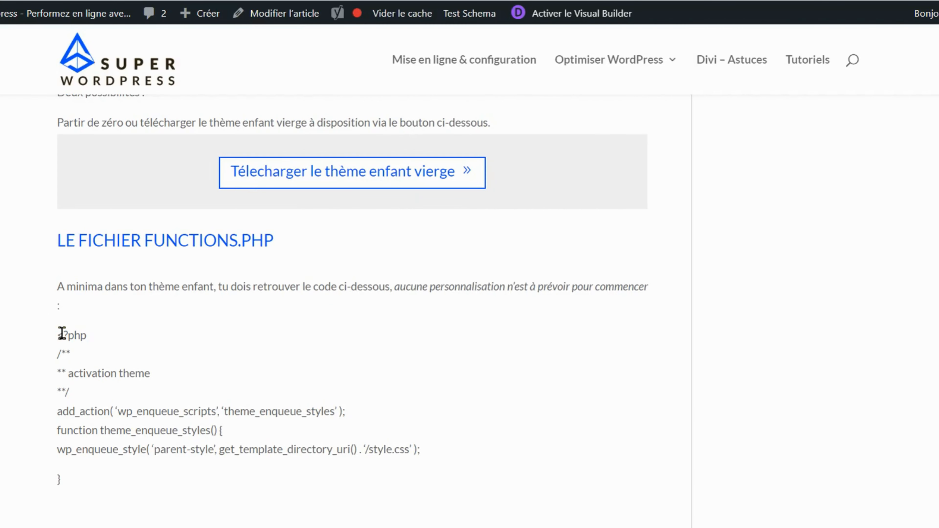
# Step: In the browser article, highlight the functions.php code and read the section on configuring style.css
pyautogui.moveTo(61, 333); pyautogui.dragTo(90, 482)
pyautogui.scroll(-2, 233, 353)
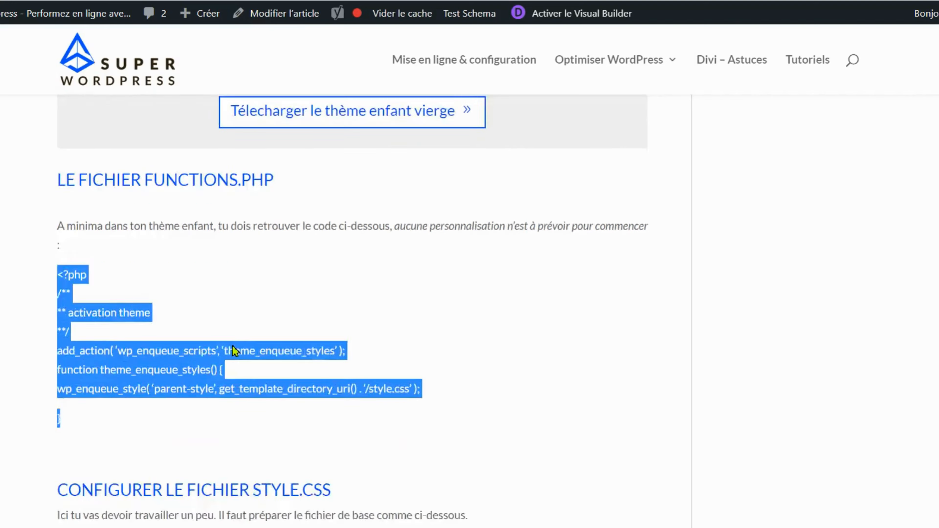
pyautogui.scroll(-5, 233, 351)
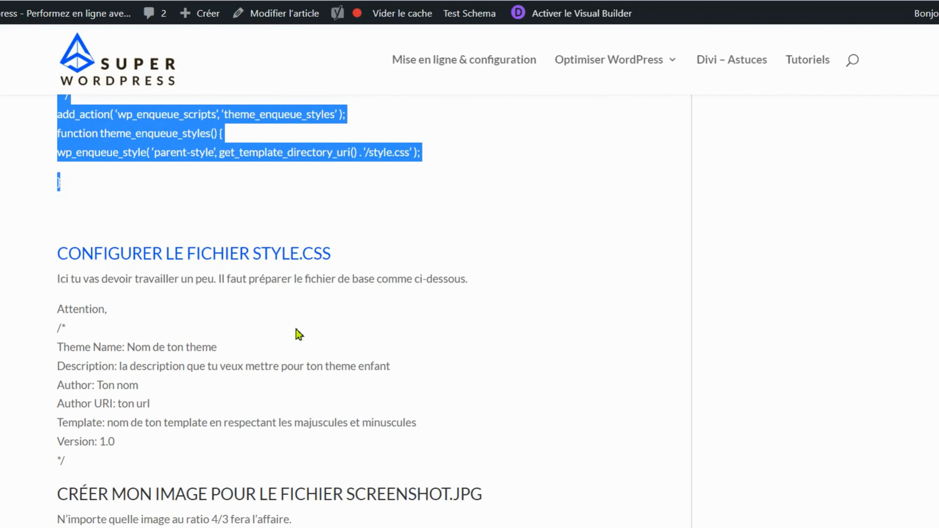
pyautogui.scroll(2, 237, 233)
pyautogui.scroll(2, 236, 243)
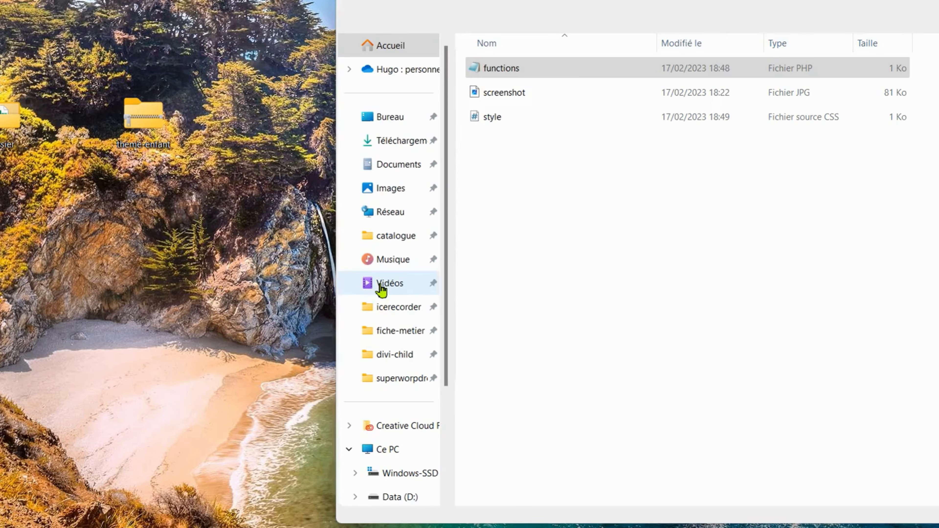
# Step: View the screenshot.jpg image in the divi-child folder and close it
pyautogui.click(530, 95)
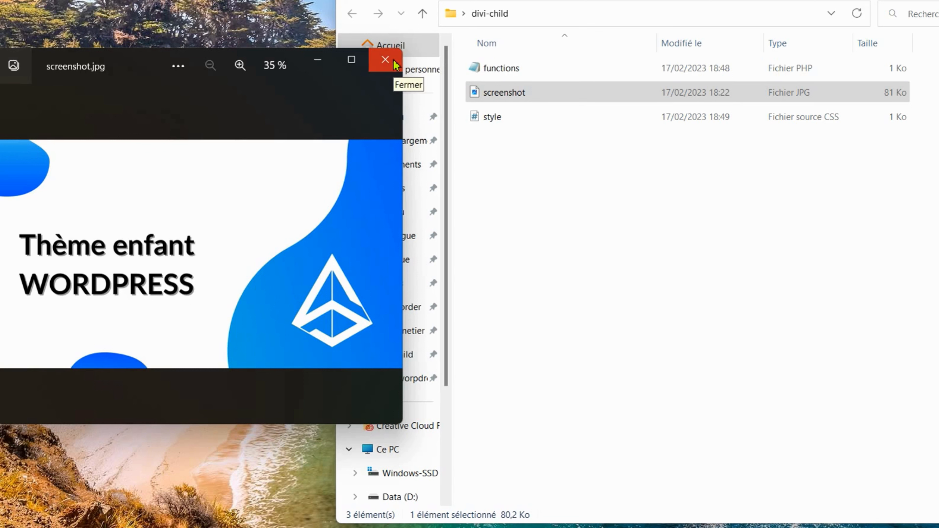
pyautogui.click(385, 60)
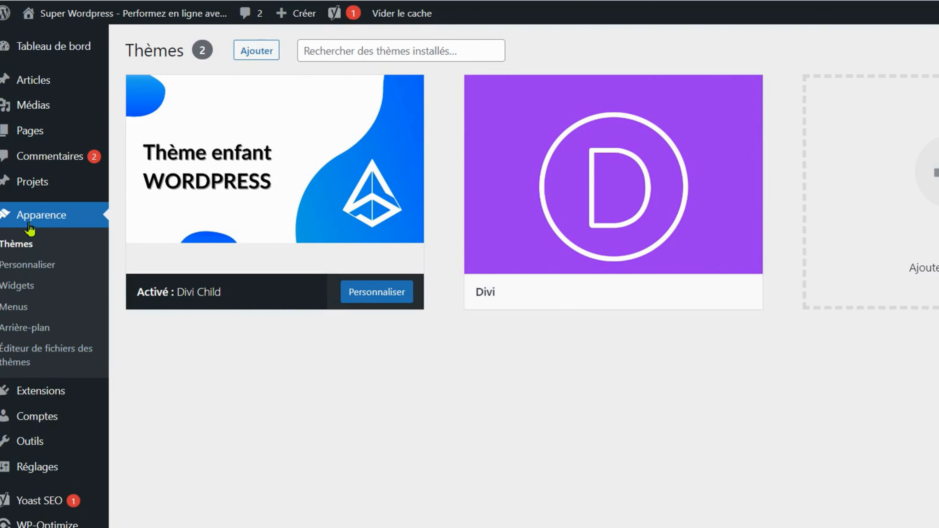
# Step: In the WordPress admin, open the theme upload form and browse the Desktop for the theme-enfant ZIP without selecting a file
pyautogui.click(265, 48)
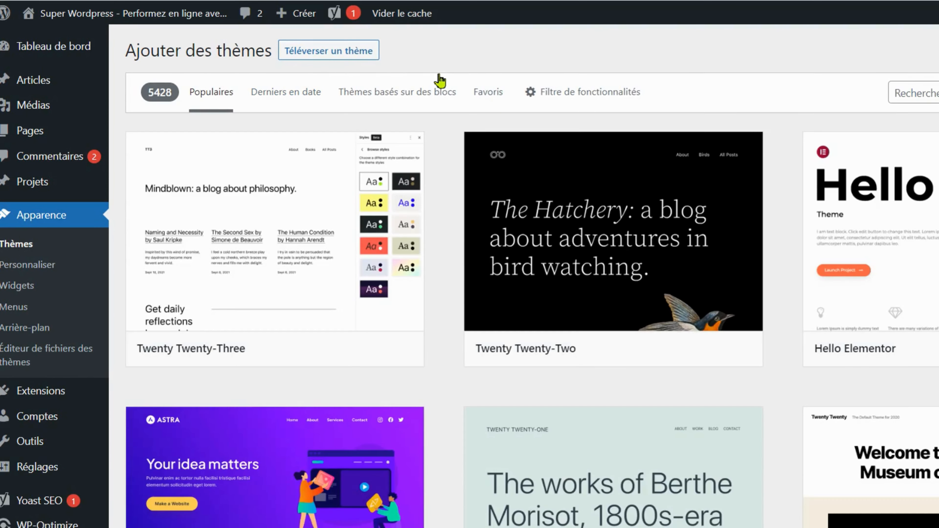
pyautogui.click(372, 52)
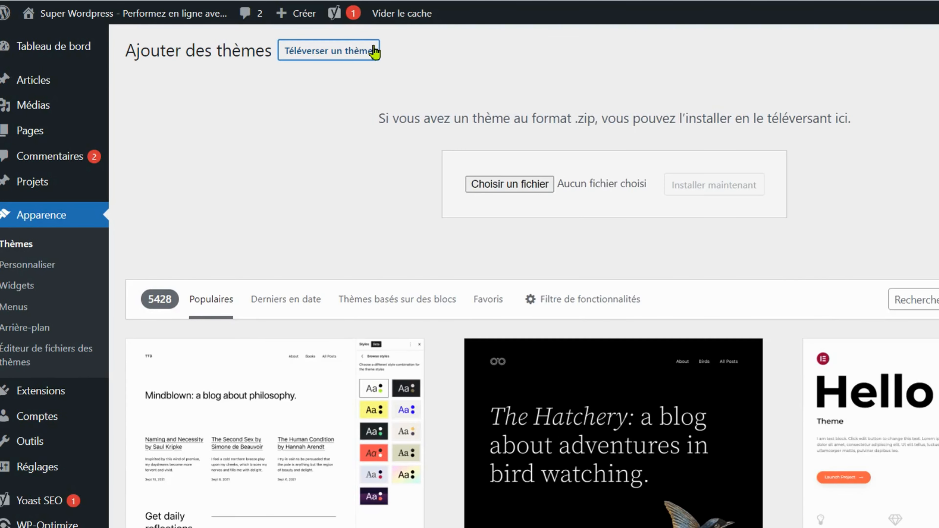
pyautogui.click(479, 194)
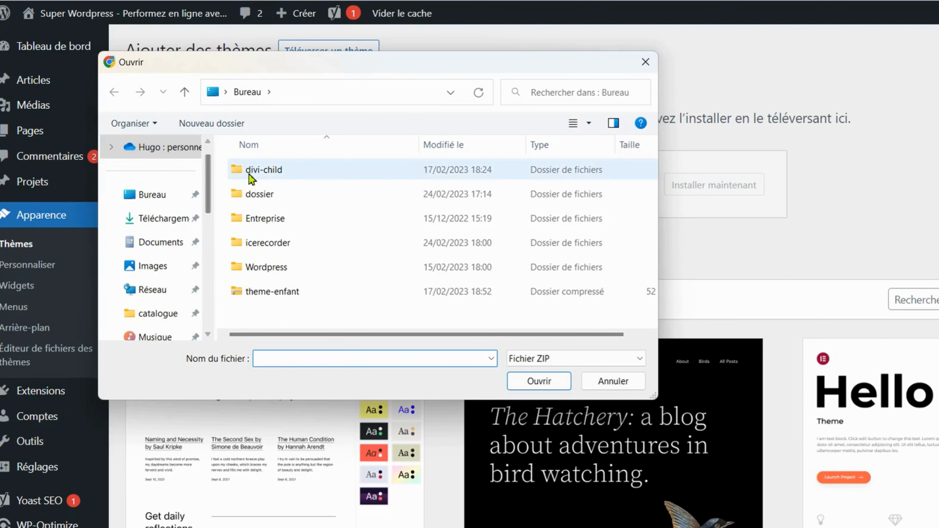
pyautogui.click(189, 204)
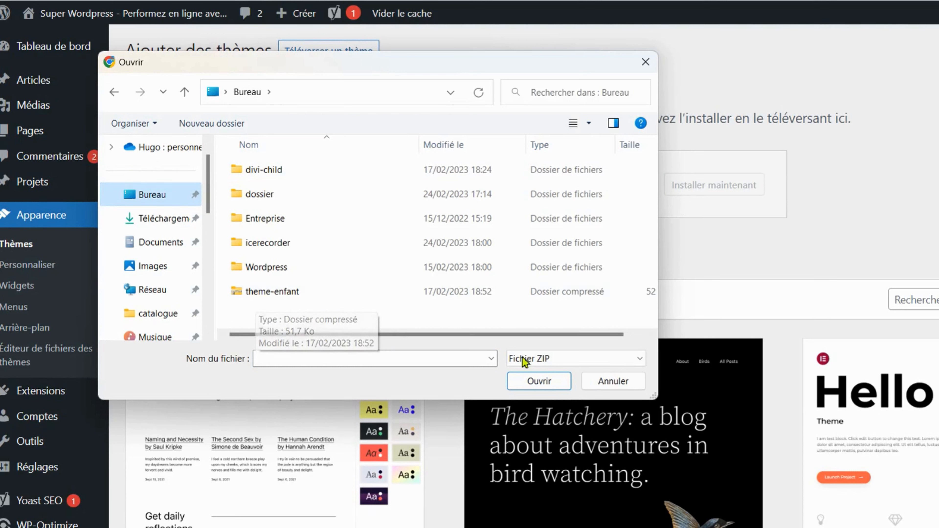
pyautogui.click(617, 383)
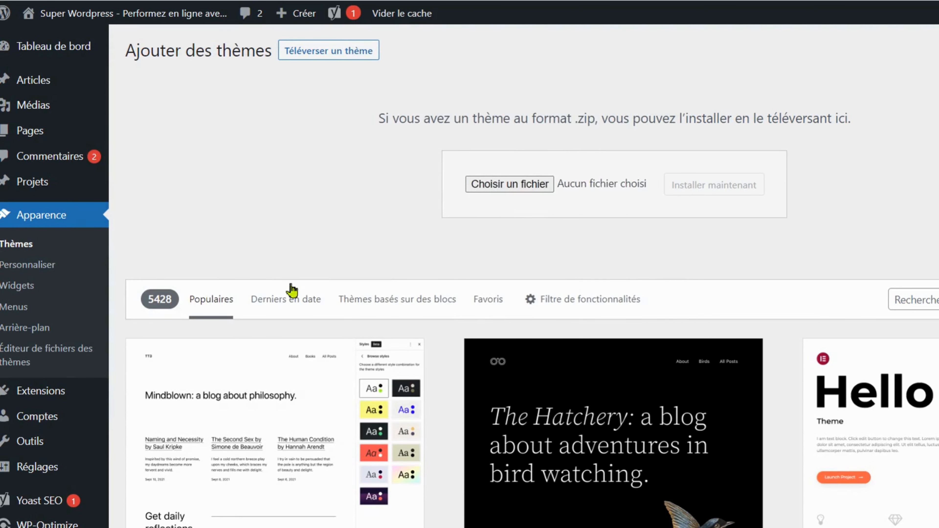
# Step: Return to the installed themes and view the details of the Divi Child theme
pyautogui.click(37, 265)
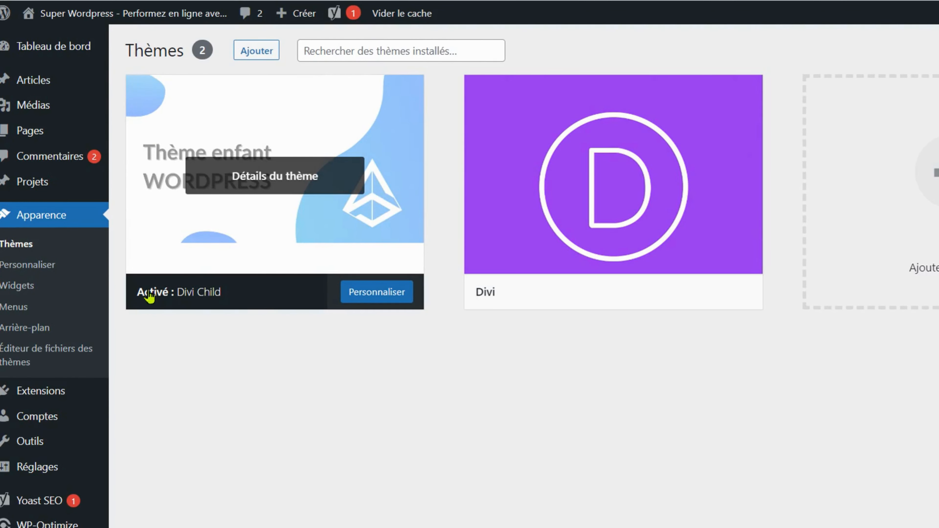
pyautogui.click(308, 251)
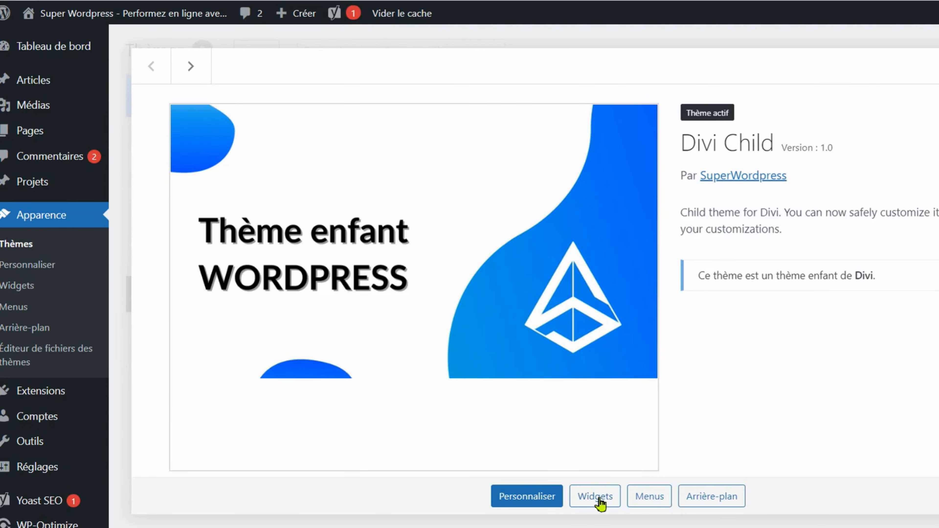